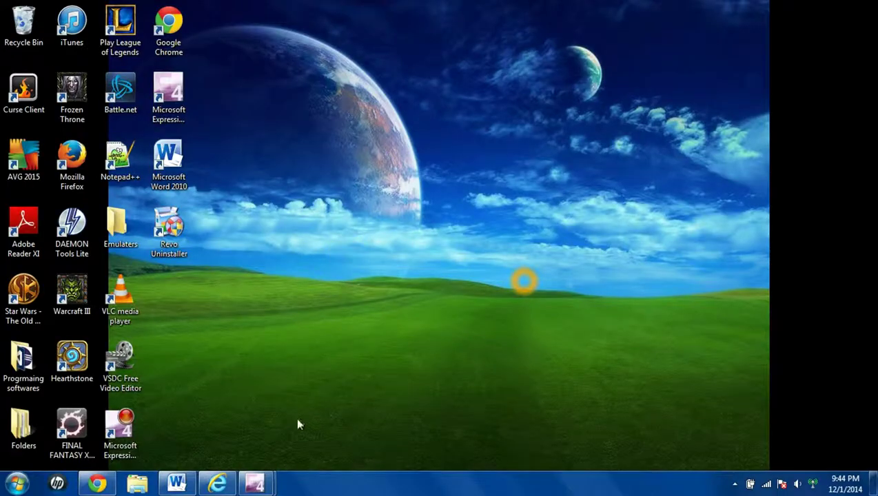
# Launch Expression Encoder 4 from its desktop shortcut
pyautogui.doubleClick(136, 441)
# Bring the Expression Encoder window forward and select the screen capture clip on the timeline
pyautogui.moveTo(253, 483)
pyautogui.moveTo(324, 413)
pyautogui.click(349, 378)
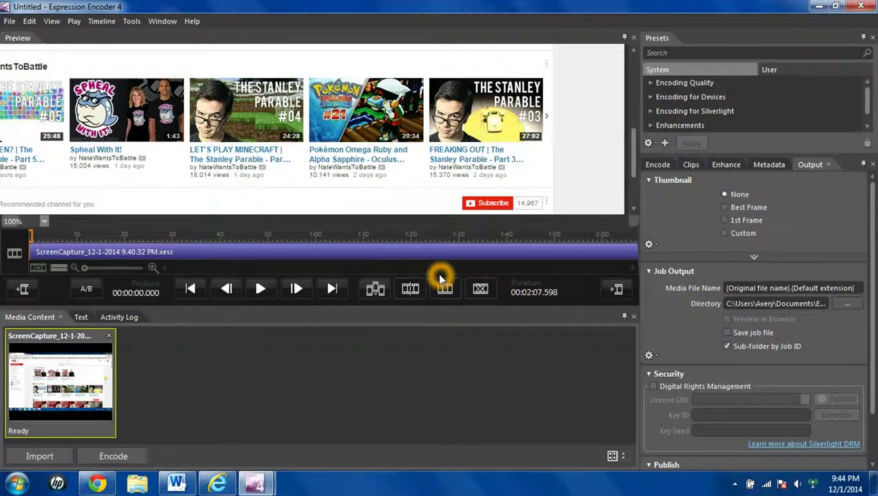
pyautogui.click(256, 253)
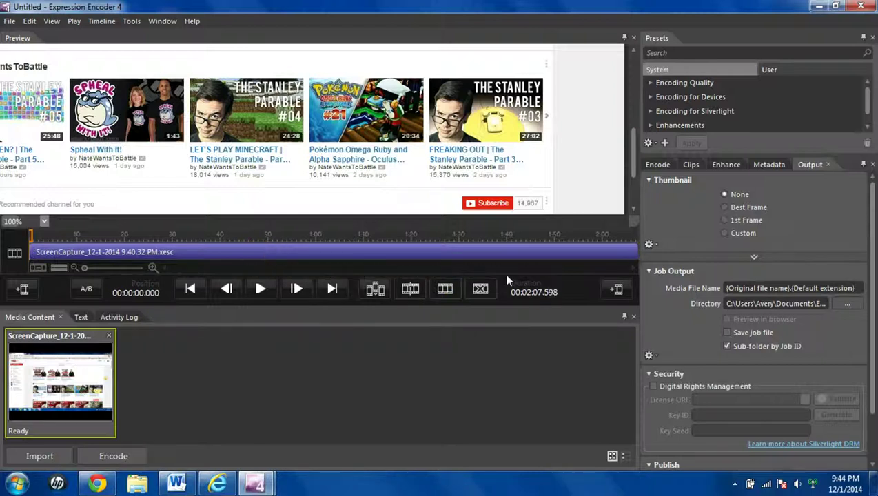
pyautogui.click(583, 253)
pyautogui.click(134, 206)
pyautogui.click(237, 257)
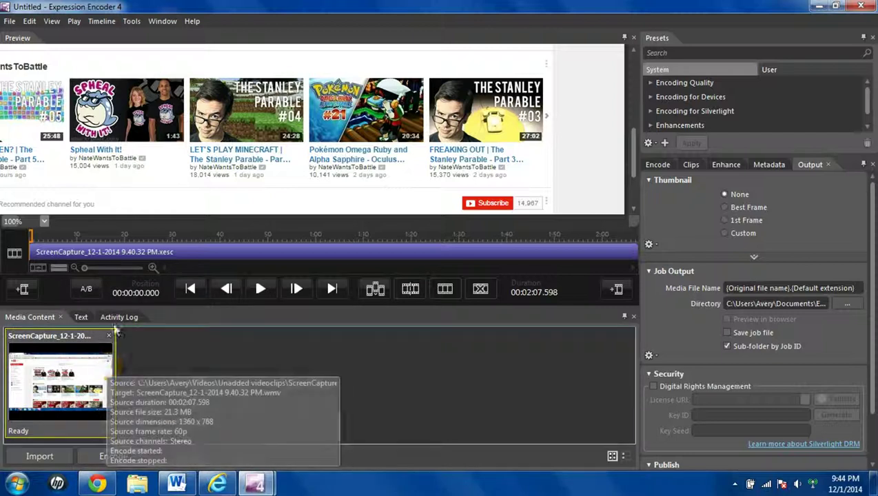
# Look over the File menu without choosing anything, then select the screen capture in the media list
pyautogui.click(11, 21)
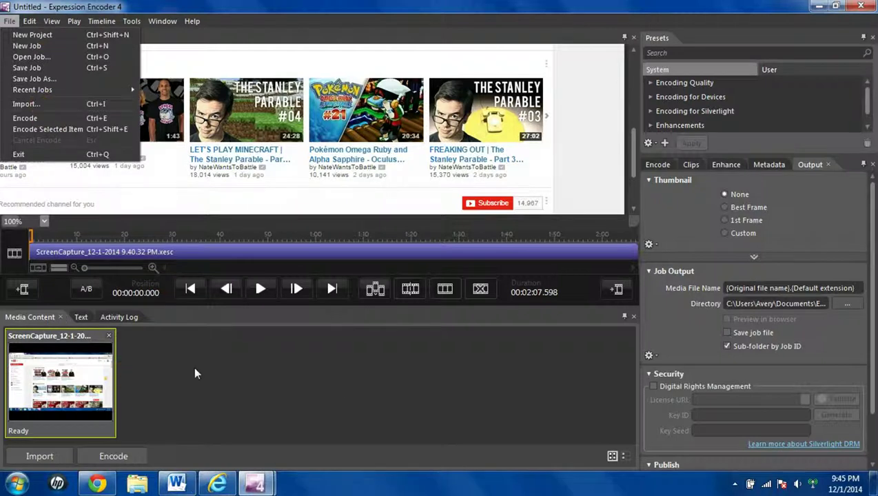
pyautogui.click(186, 393)
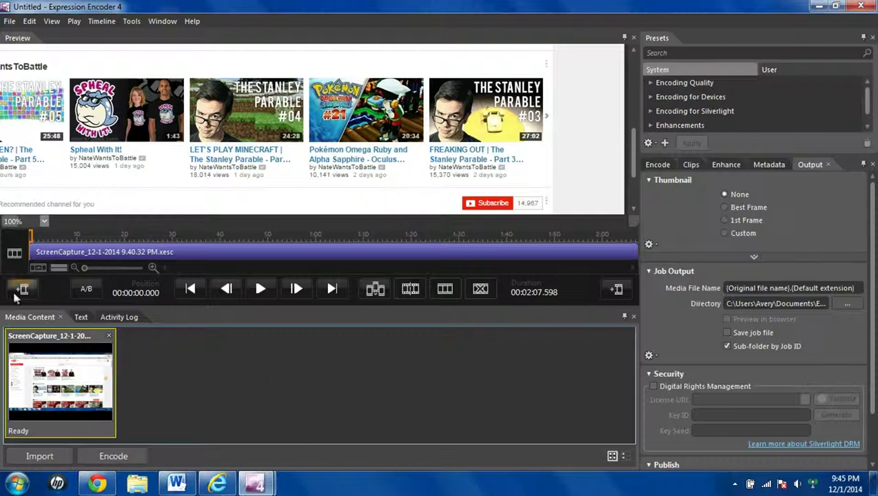
pyautogui.click(89, 354)
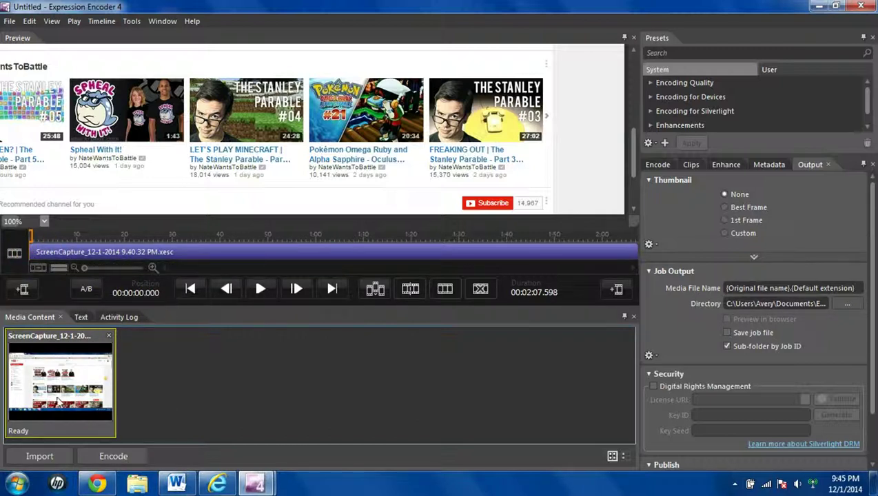
pyautogui.moveTo(28, 379)
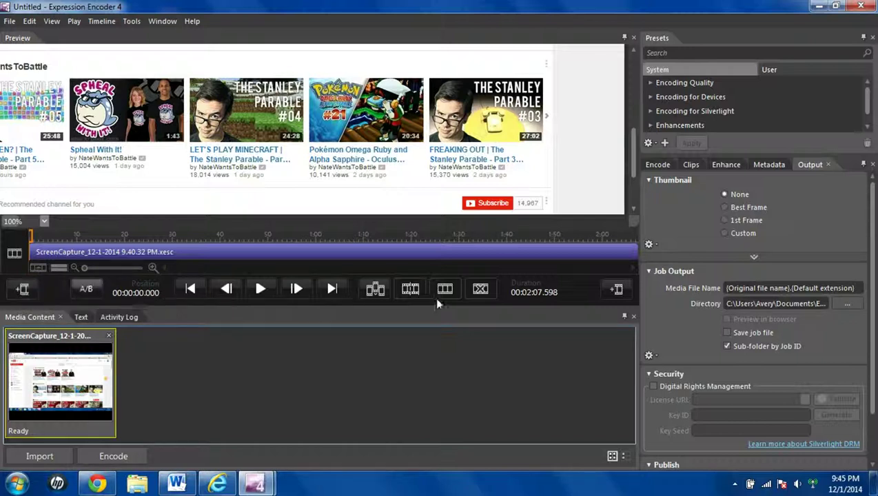
# Insert NewEdgetech Intro.wmv from the Videos folder as the leader at the timeline's start
pyautogui.click(26, 296)
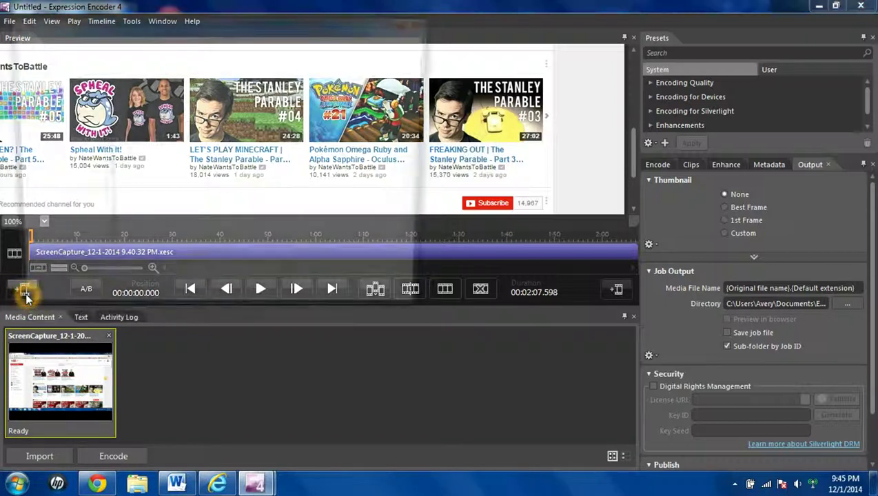
pyautogui.click(69, 238)
pyautogui.doubleClick(222, 251)
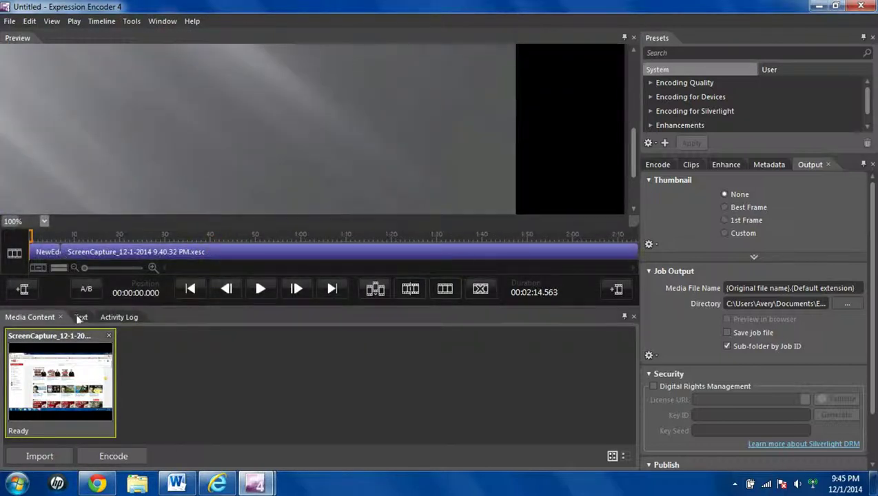
# Select the intro clip and move the playhead to about 0:50 to try inserting media there
pyautogui.click(56, 251)
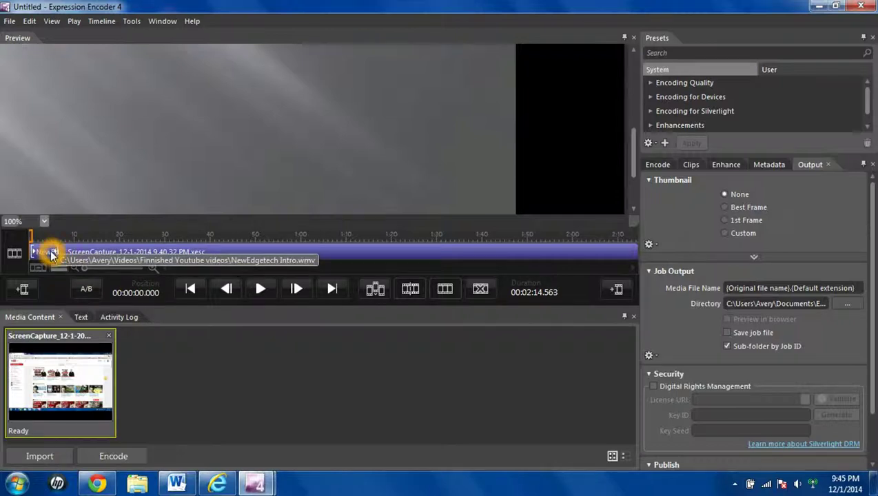
pyautogui.click(239, 254)
pyautogui.click(374, 290)
pyautogui.click(31, 235)
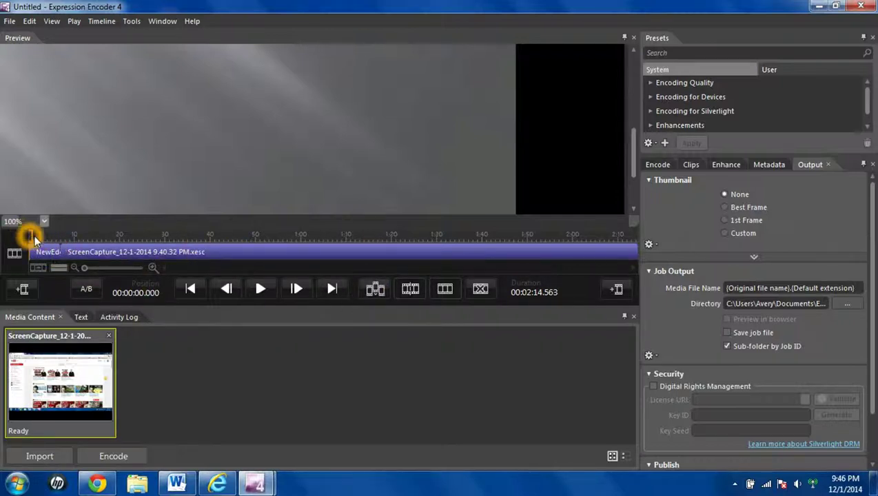
pyautogui.moveTo(31, 234); pyautogui.dragTo(270, 222)
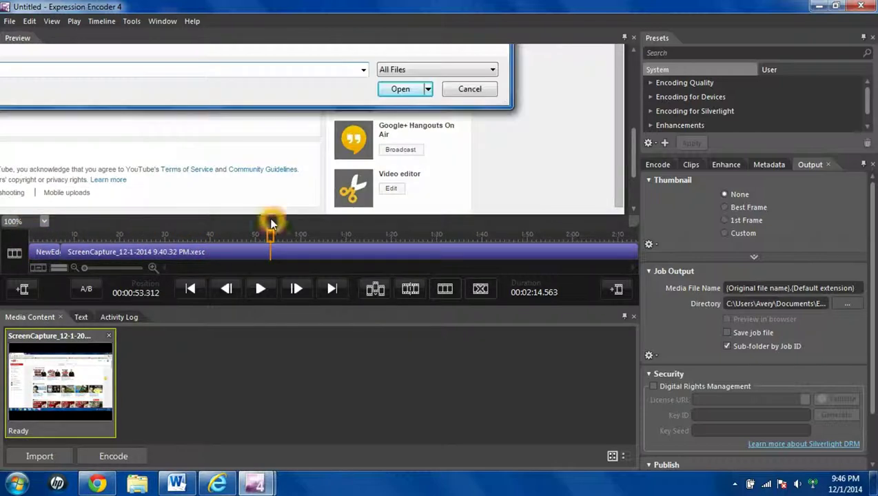
pyautogui.click(378, 300)
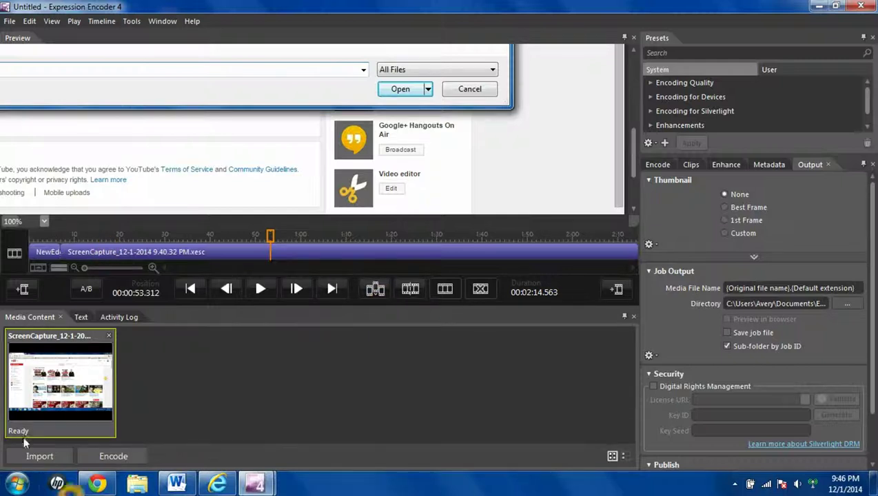
# Fine-tune the playhead to 00:00:56.020 and try the insert and cut buttons there
pyautogui.click(269, 239)
pyautogui.moveTo(268, 236); pyautogui.dragTo(283, 236)
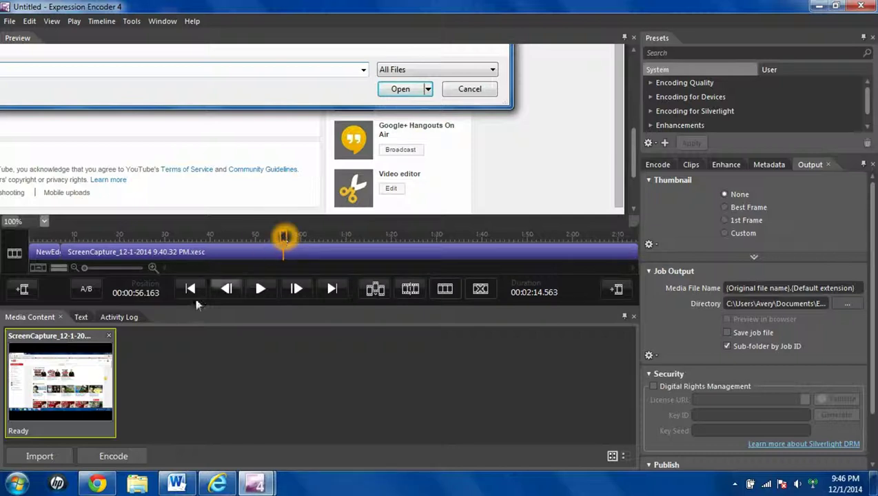
pyautogui.moveTo(279, 246)
pyautogui.mouseDown()
pyautogui.moveTo(297, 234)
pyautogui.moveTo(284, 237)
pyautogui.mouseUp()
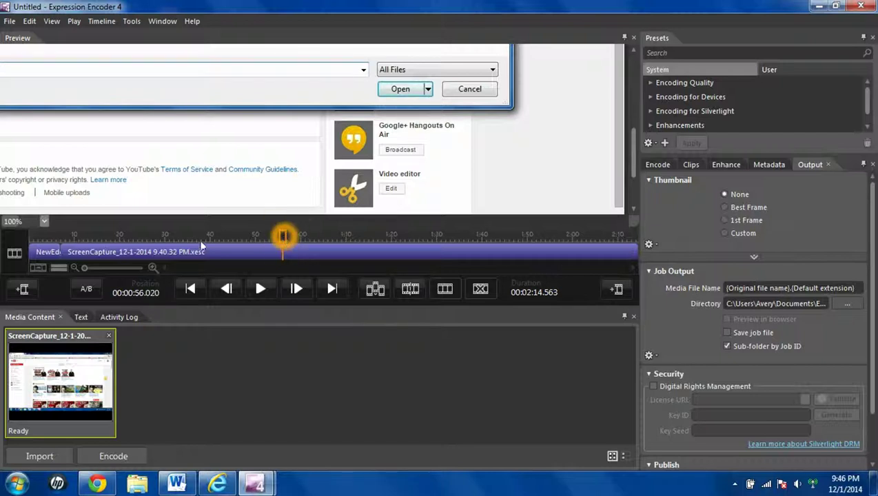
pyautogui.click(386, 291)
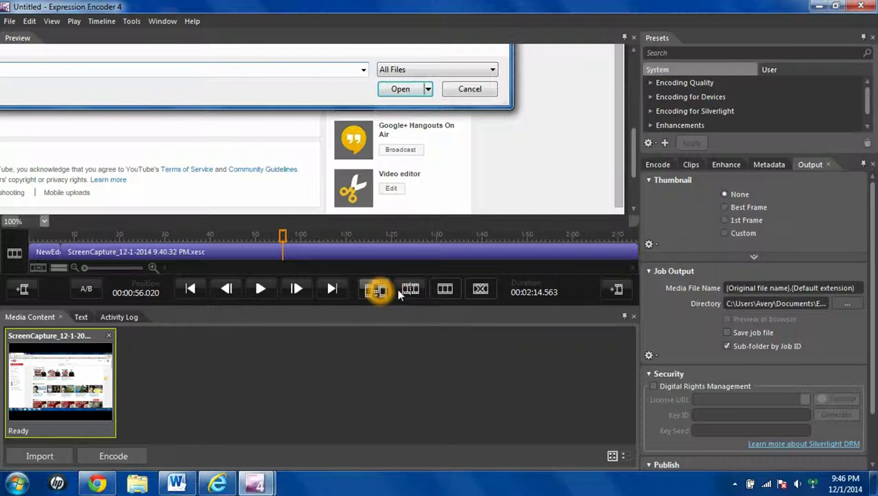
pyautogui.click(410, 292)
pyautogui.click(553, 272)
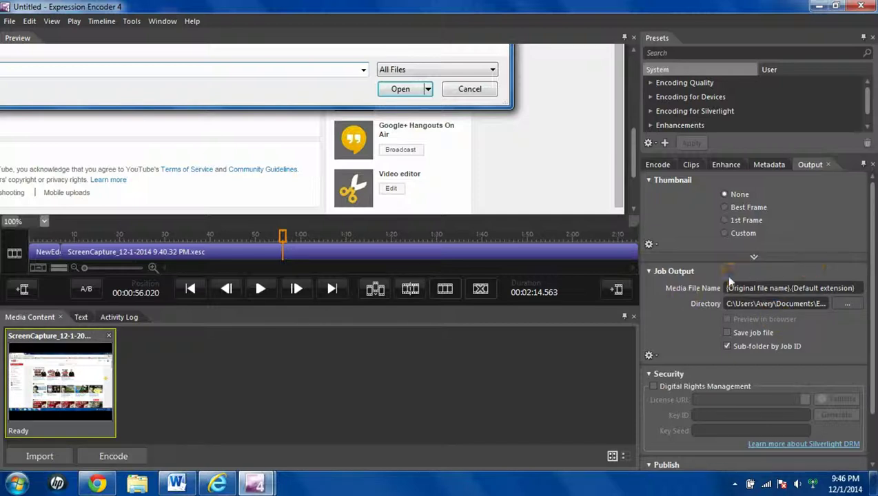
# Select the screen capture clip and show its Output settings
pyautogui.click(344, 240)
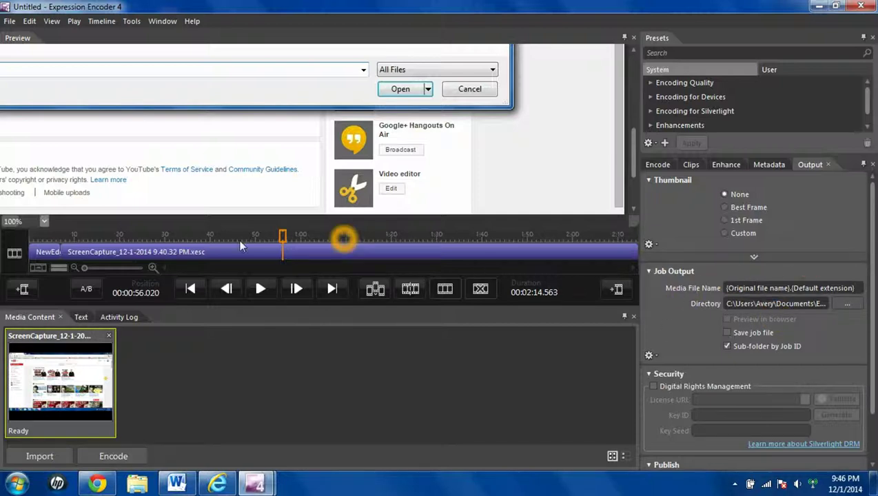
pyautogui.click(250, 249)
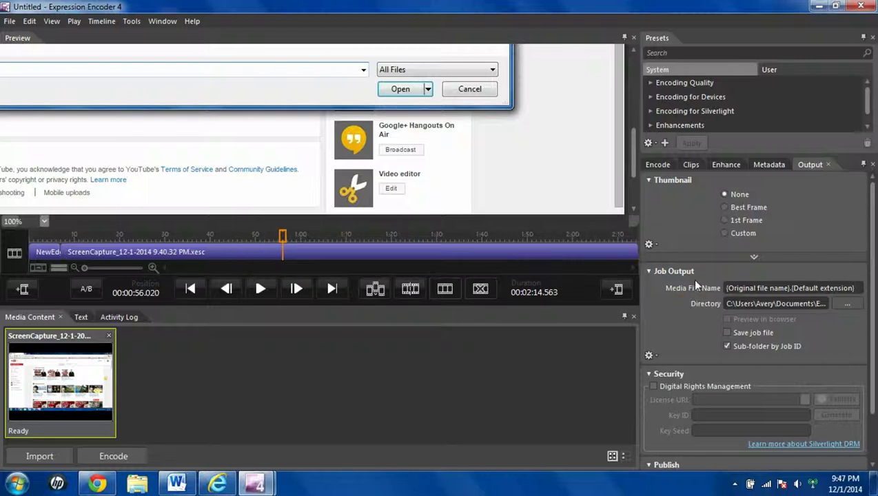
pyautogui.click(806, 169)
pyautogui.click(745, 287)
pyautogui.click(742, 344)
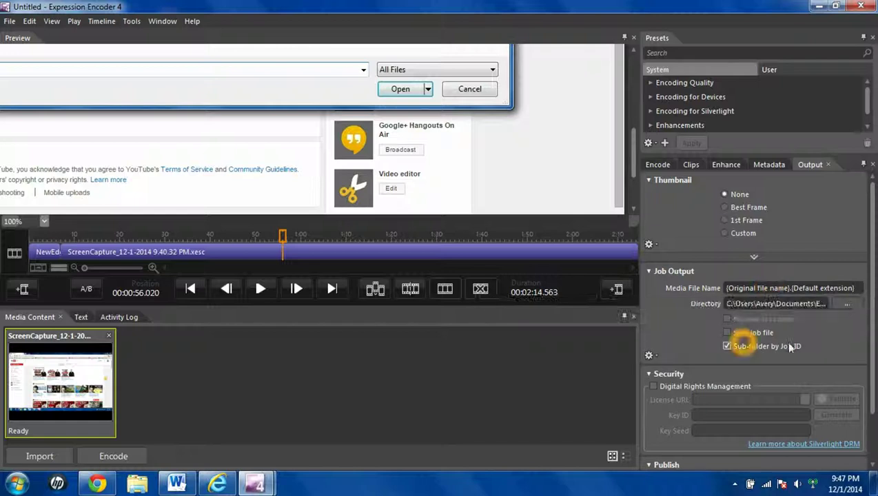
# Cancel the output folder picker and reset Job Output to the default Expression Encoder Output folder
pyautogui.click(845, 305)
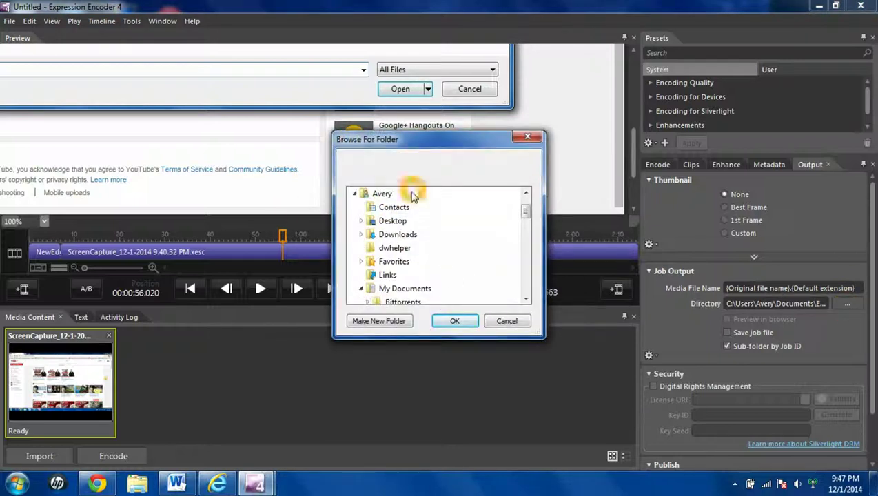
pyautogui.click(528, 218)
pyautogui.scroll(-1, 528, 218)
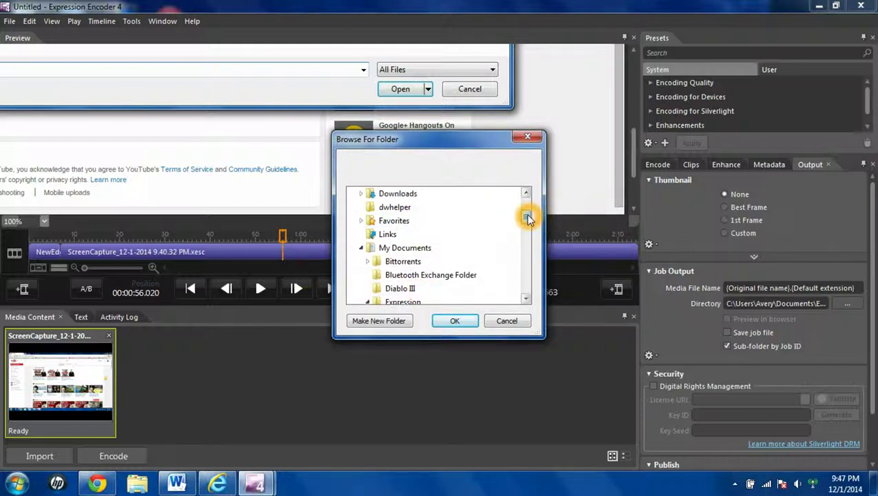
pyautogui.moveTo(528, 218); pyautogui.dragTo(528, 210)
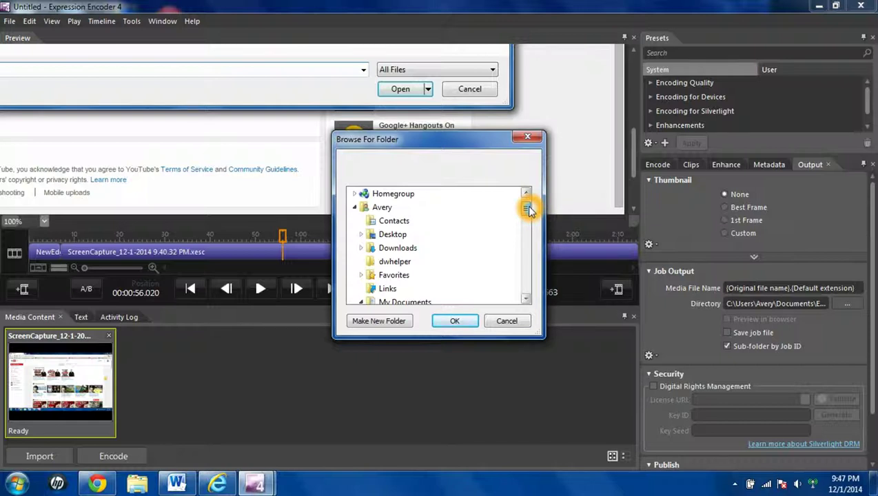
pyautogui.click(534, 140)
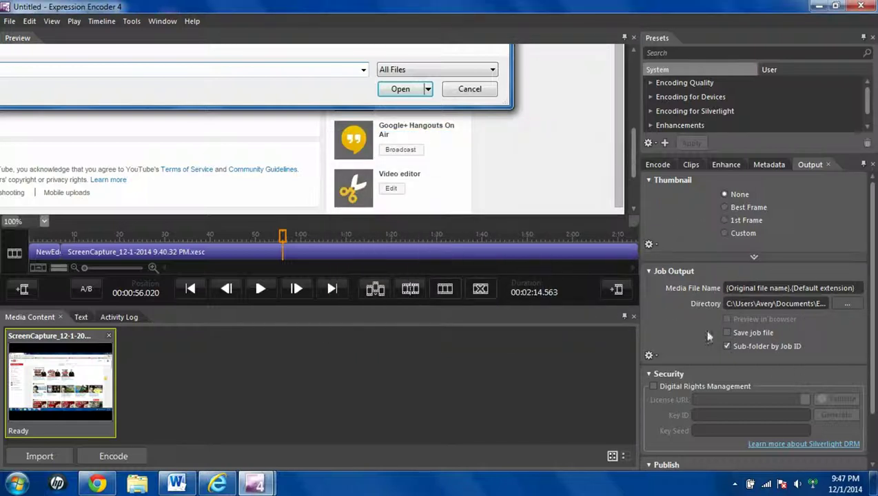
pyautogui.click(650, 355)
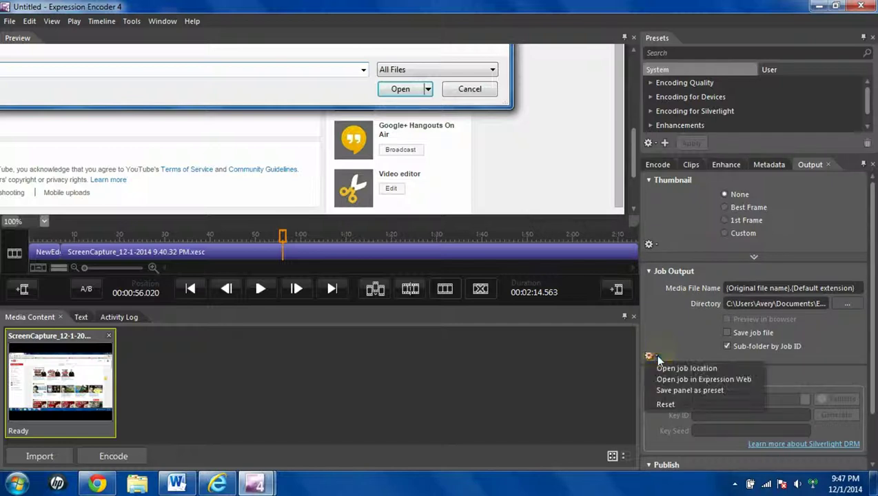
pyautogui.click(672, 411)
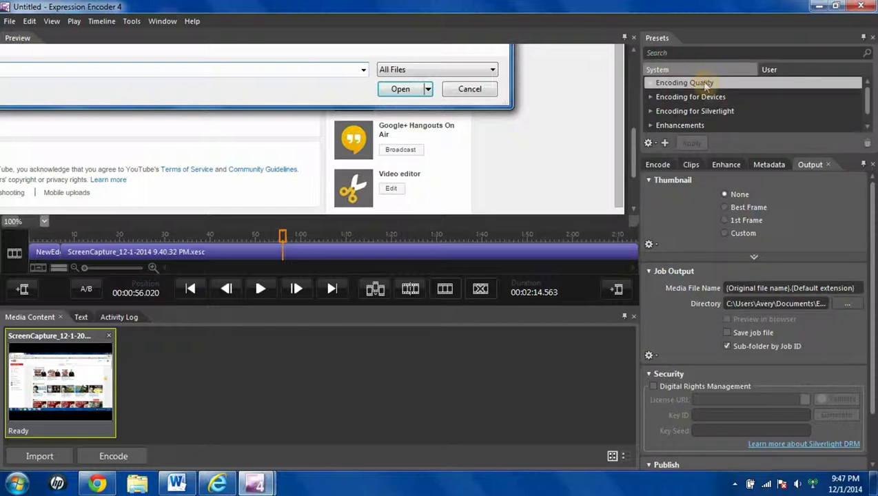
# Apply the Encoding Quality > Best Quality preset to the job
pyautogui.click(650, 83)
pyautogui.click(682, 113)
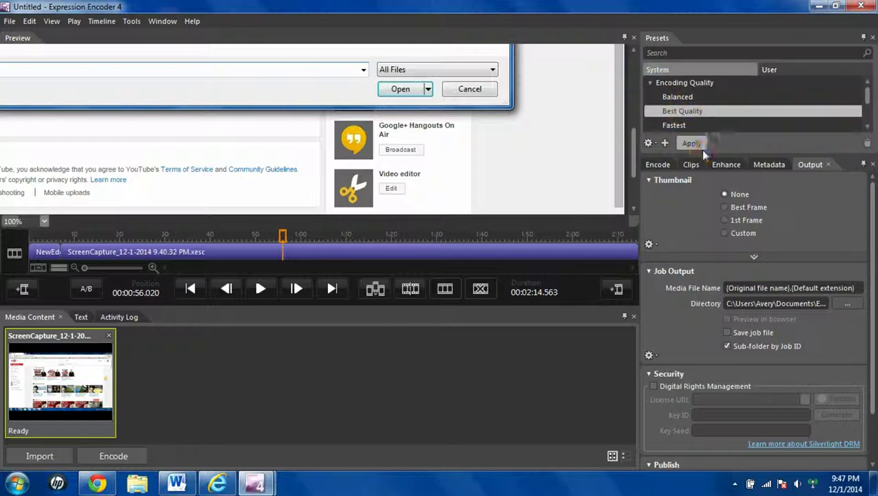
pyautogui.click(692, 144)
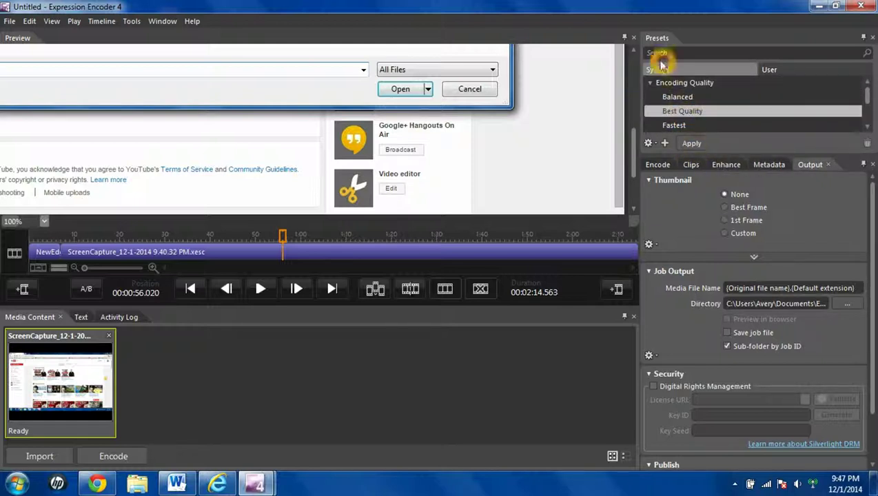
pyautogui.click(651, 84)
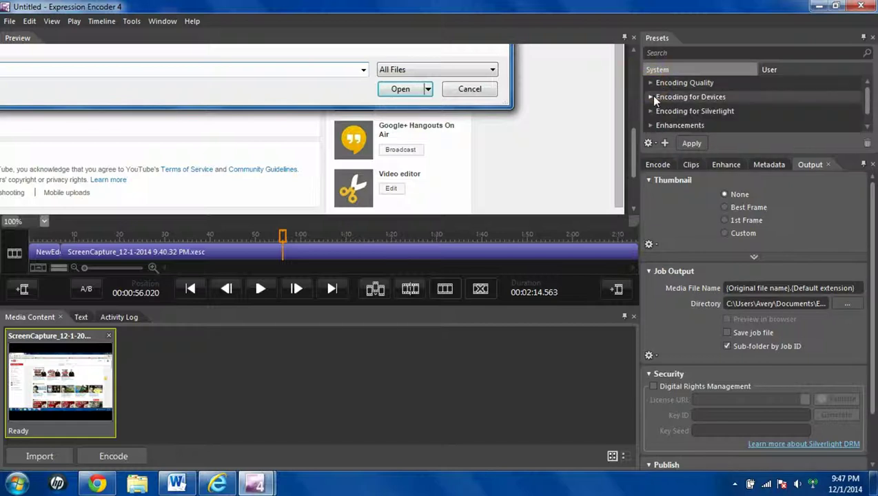
# Apply the Encoding for Devices > WMV > VC-1 Xbox 360 HD 1080p preset instead
pyautogui.click(650, 97)
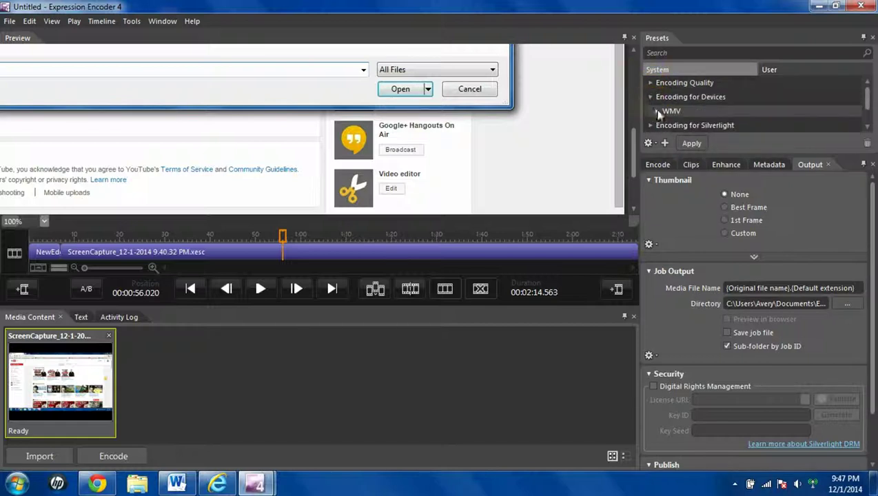
pyautogui.click(656, 113)
pyautogui.click(657, 113)
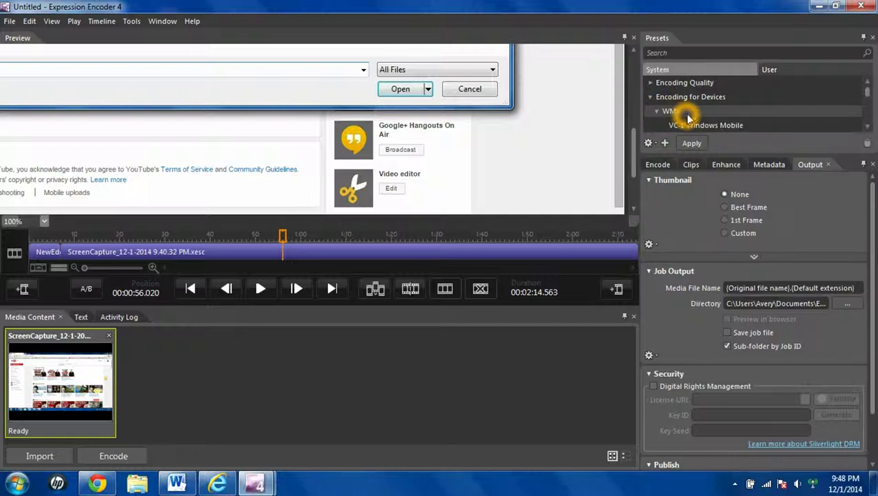
pyautogui.scroll(-1, 716, 113)
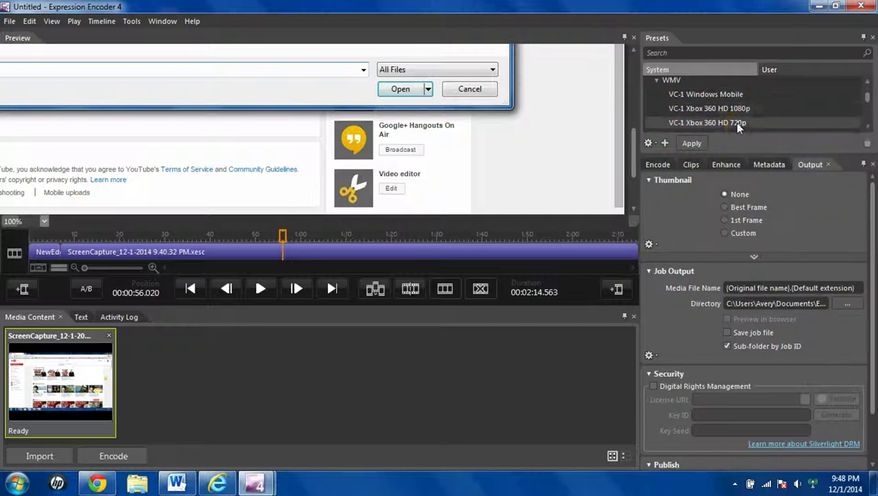
pyautogui.click(748, 108)
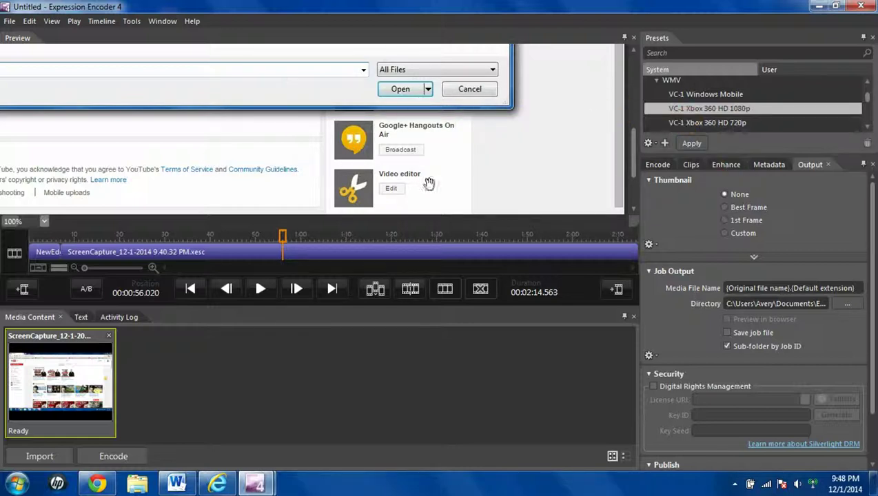
pyautogui.click(556, 139)
pyautogui.moveTo(715, 110)
pyautogui.moveTo(680, 110)
pyautogui.click(658, 108)
pyautogui.click(695, 141)
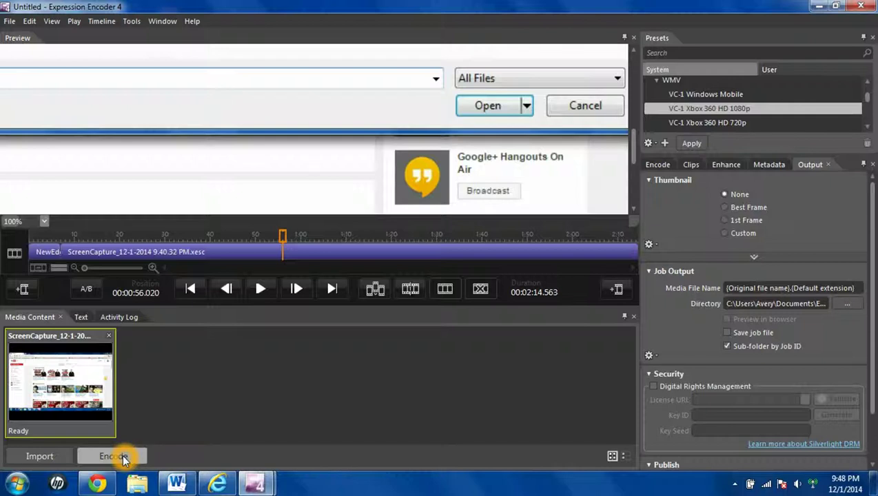
pyautogui.click(337, 351)
pyautogui.click(346, 357)
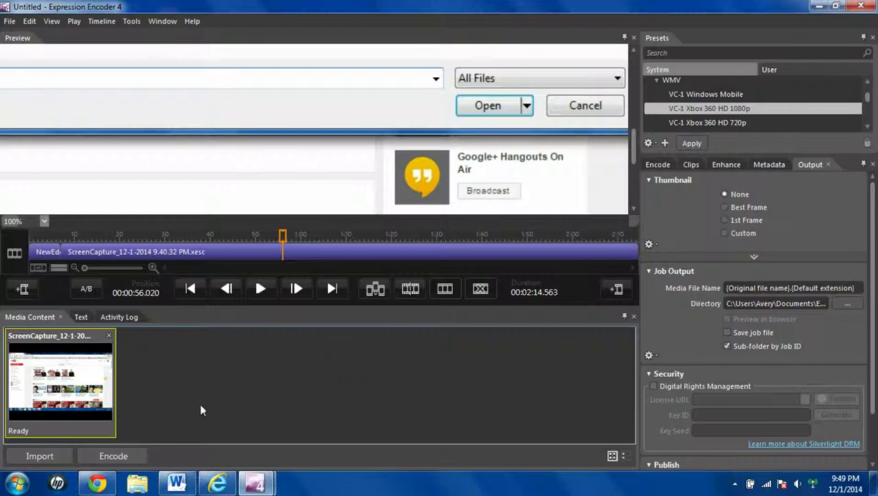
pyautogui.click(102, 225)
pyautogui.click(450, 206)
pyautogui.click(321, 372)
pyautogui.click(108, 419)
pyautogui.click(125, 456)
pyautogui.moveTo(569, 271); pyautogui.dragTo(203, 310)
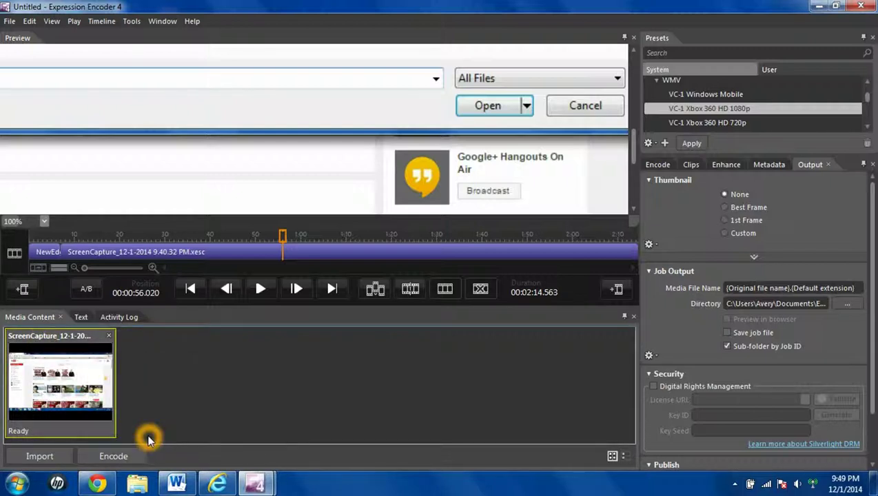
pyautogui.click(49, 252)
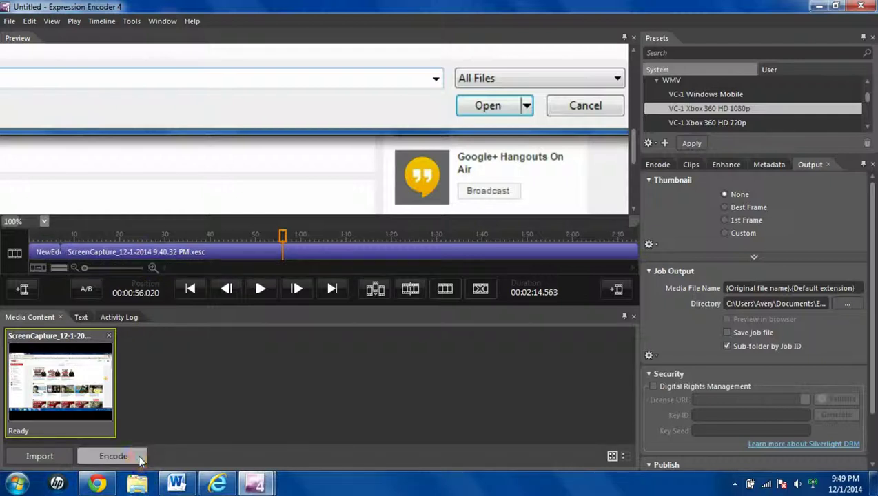
# Encode to ScreenCapture_12-1-2014 9.40.32 PM.wmv, minimize, then restore the window to see 14% progress
pyautogui.click(137, 459)
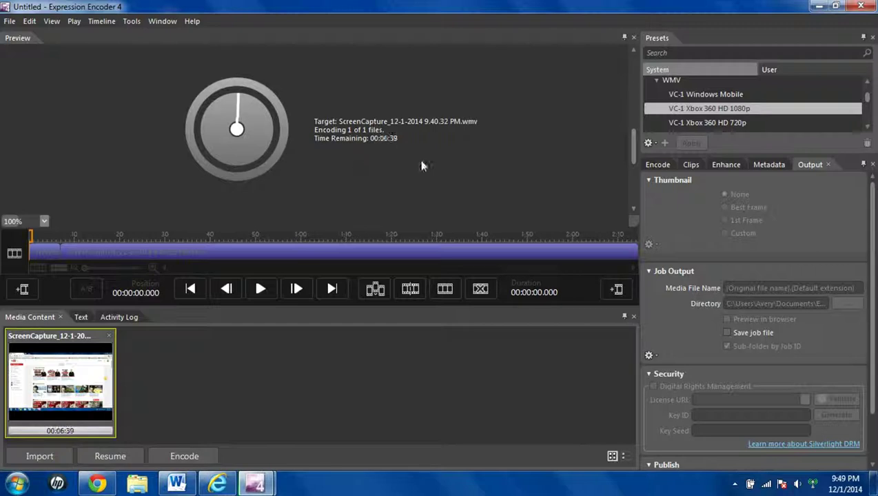
pyautogui.click(342, 122)
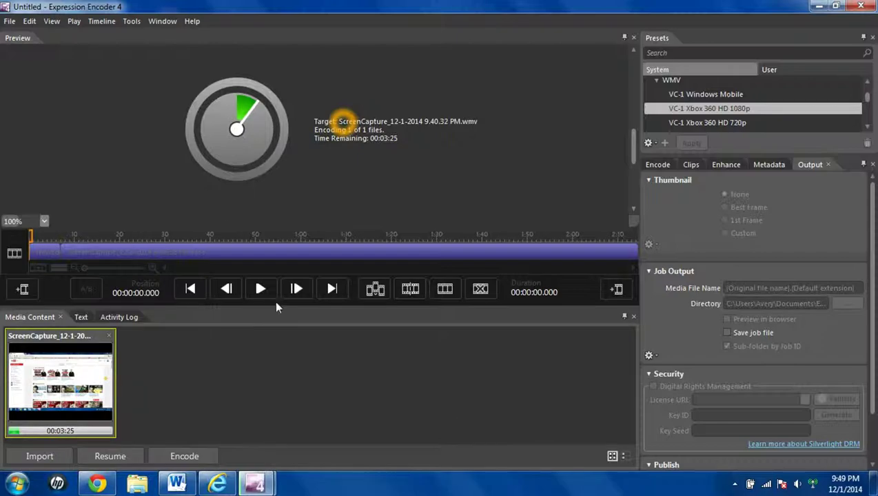
pyautogui.click(818, 6)
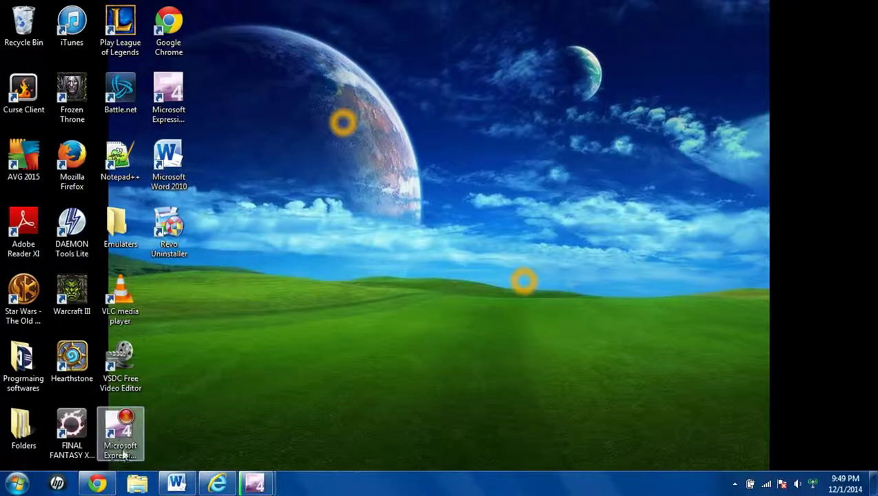
pyautogui.click(255, 483)
pyautogui.moveTo(315, 390)
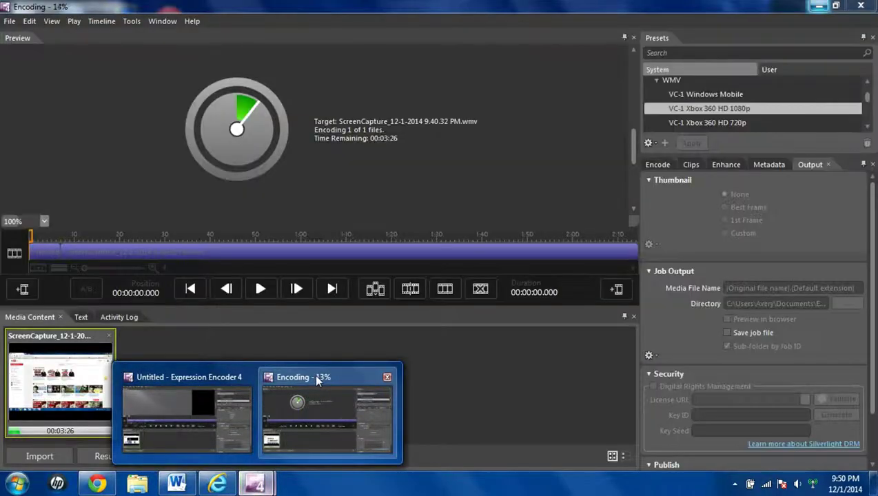